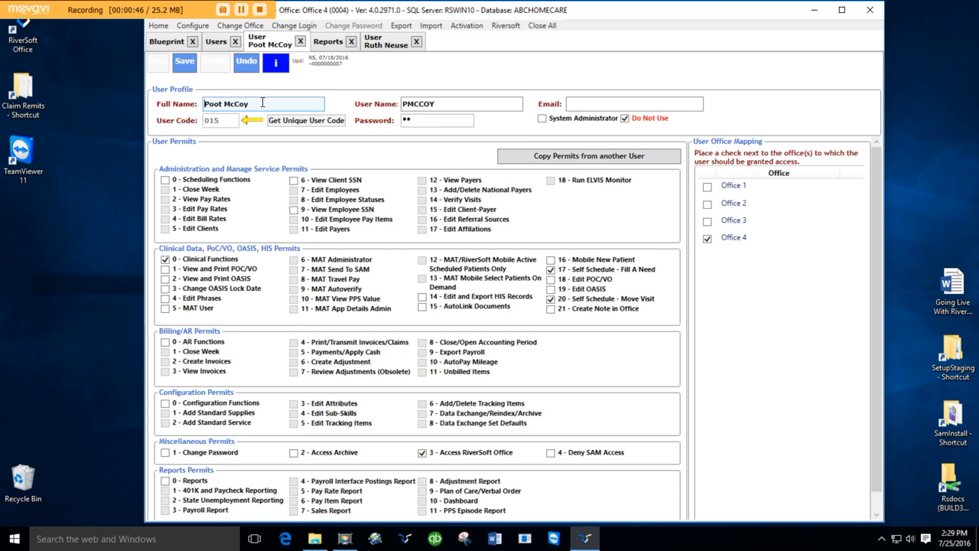
# Go through the user name and email fields of the open user profile and enter the account password.
pyautogui.click(440, 104)
pyautogui.click(576, 105)
pyautogui.click(407, 122)
pyautogui.write('p')
# Open the User List report from the reports overview and filter it to Office 4 (0004).
pyautogui.click(163, 45)
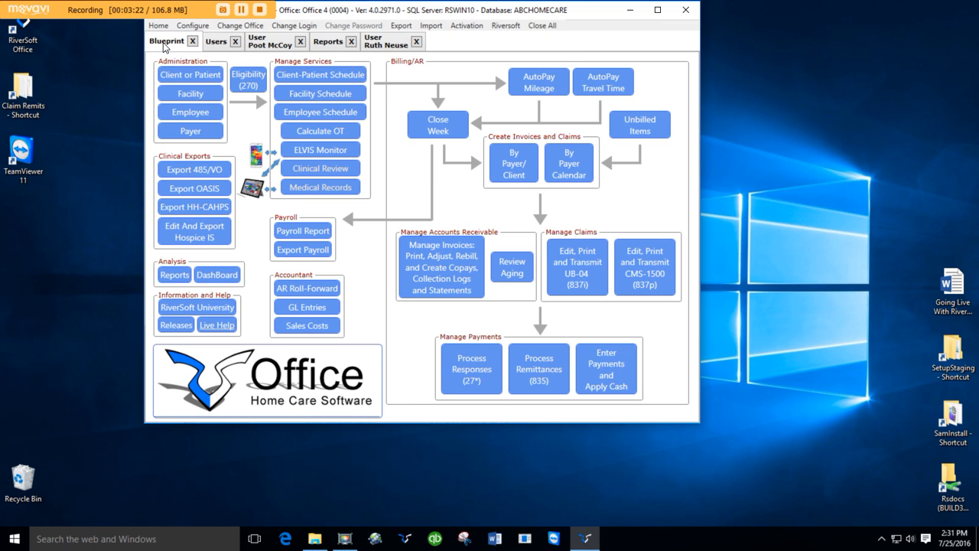
pyautogui.click(188, 277)
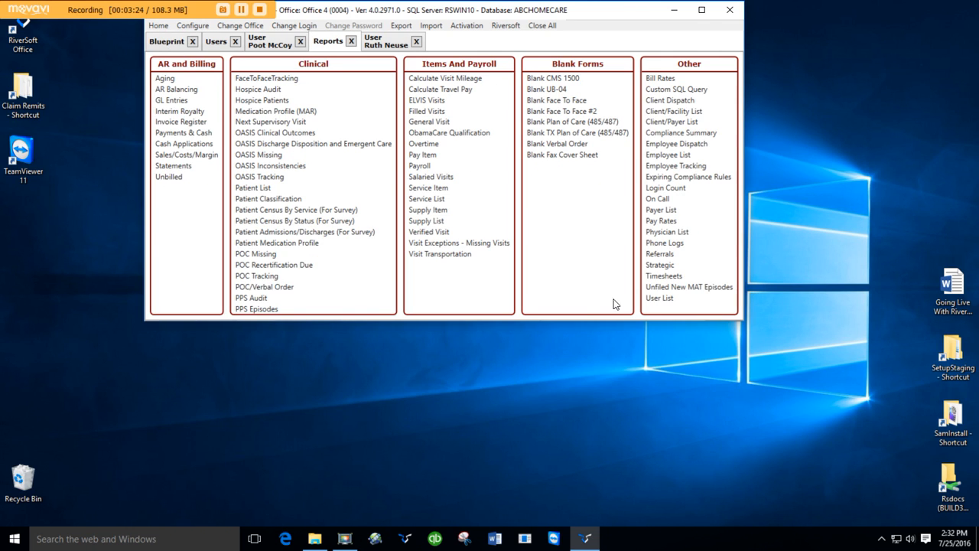
pyautogui.click(669, 298)
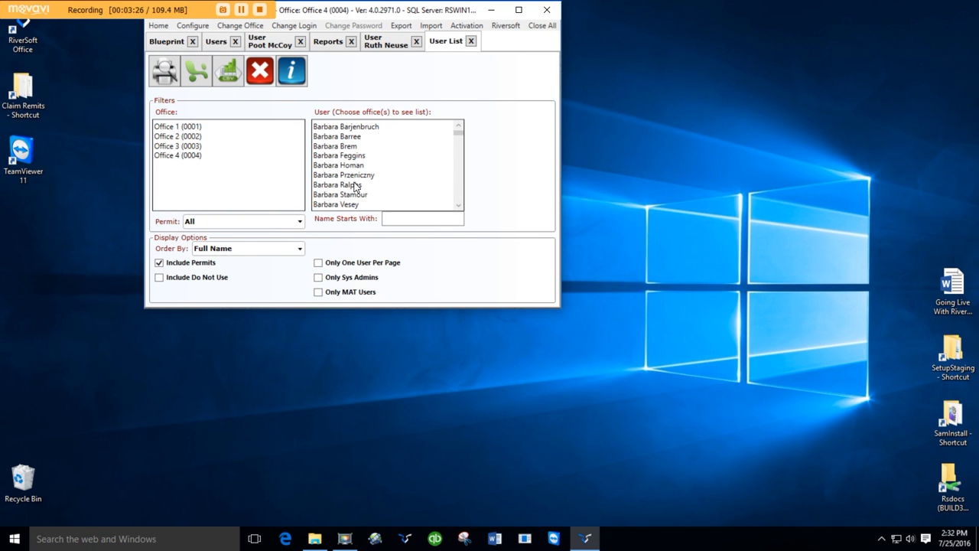
pyautogui.click(203, 159)
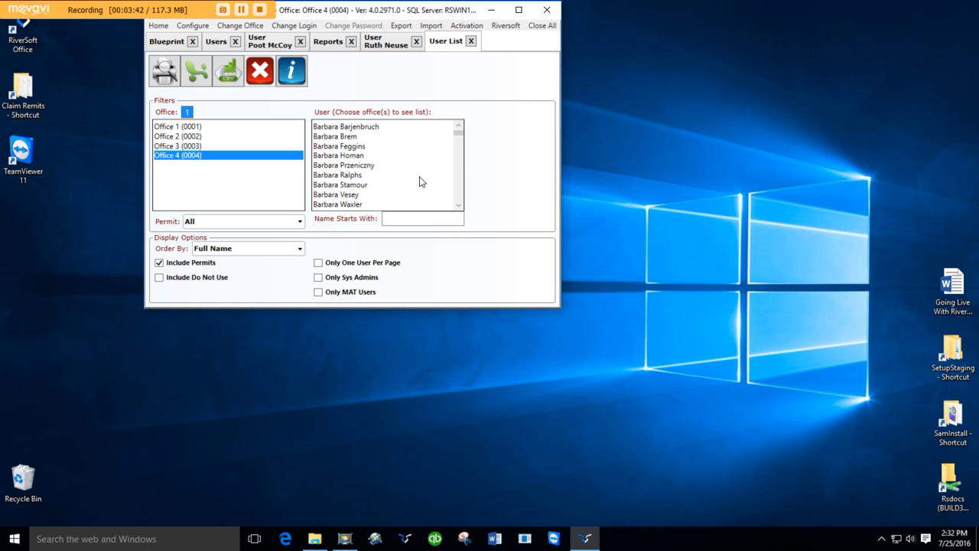
# Open the first employee's record from the employee list and view the user accounts available for its ELVIS/RSM user.
pyautogui.click(167, 43)
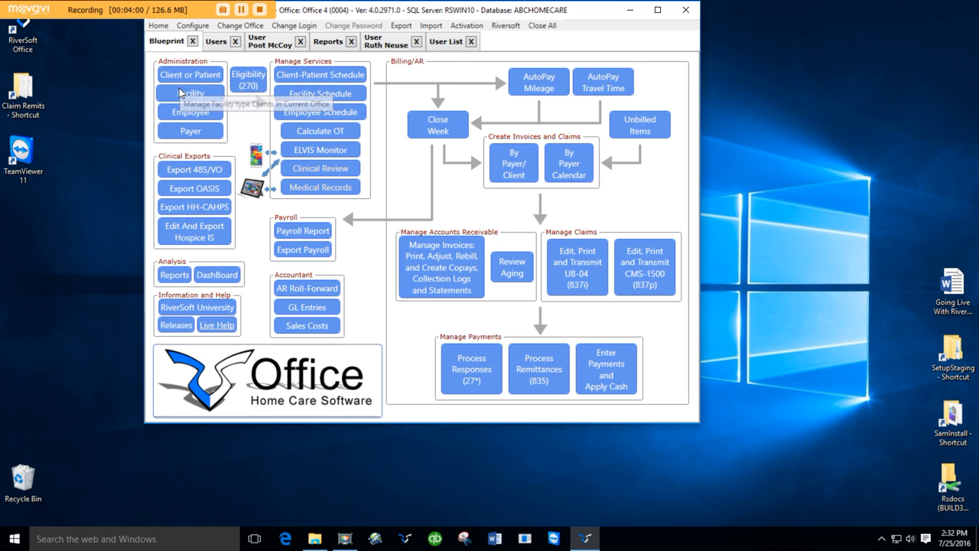
pyautogui.click(174, 116)
pyautogui.click(174, 115)
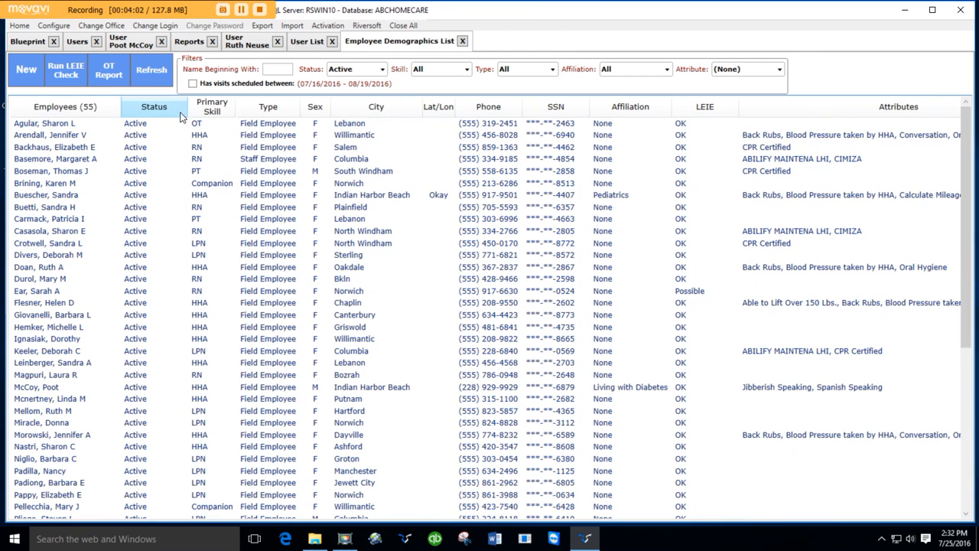
pyautogui.doubleClick(229, 128)
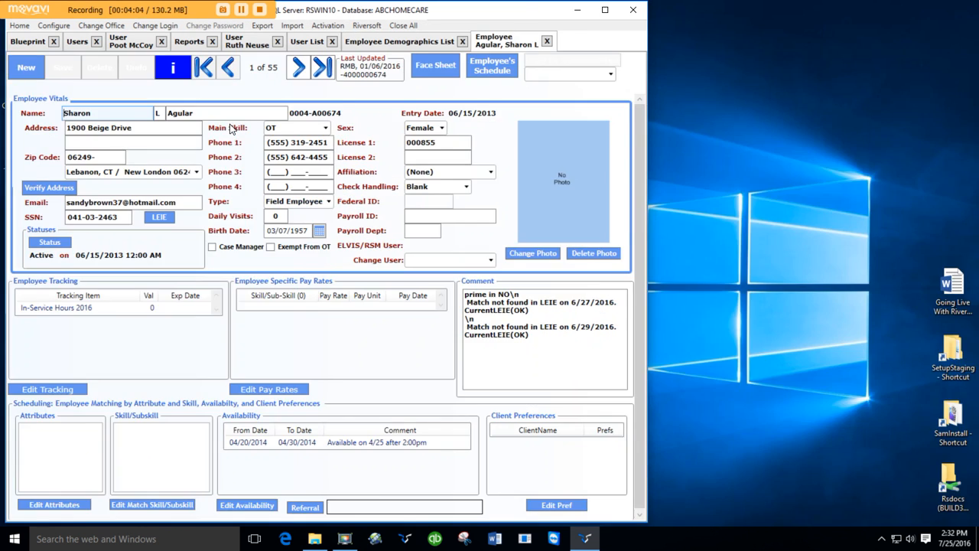
pyautogui.click(492, 260)
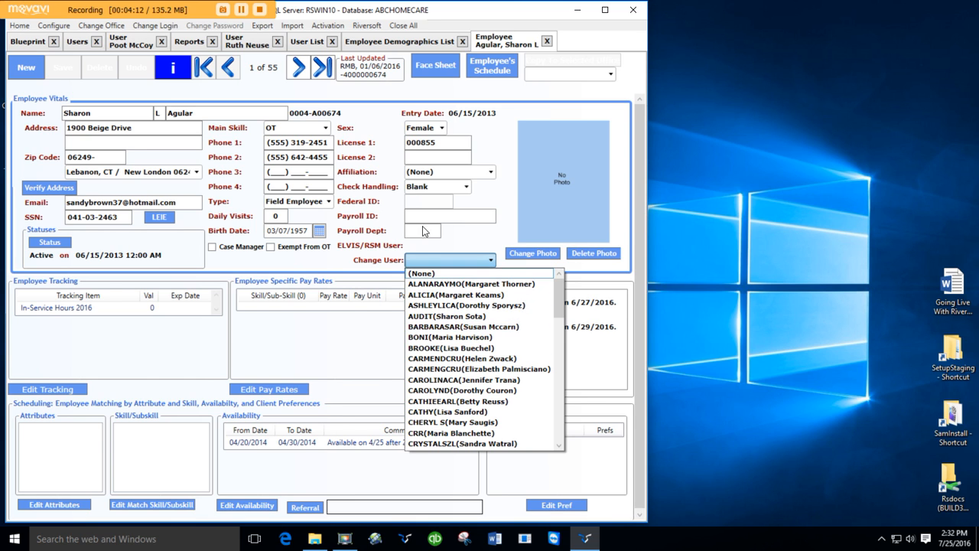
pyautogui.click(549, 42)
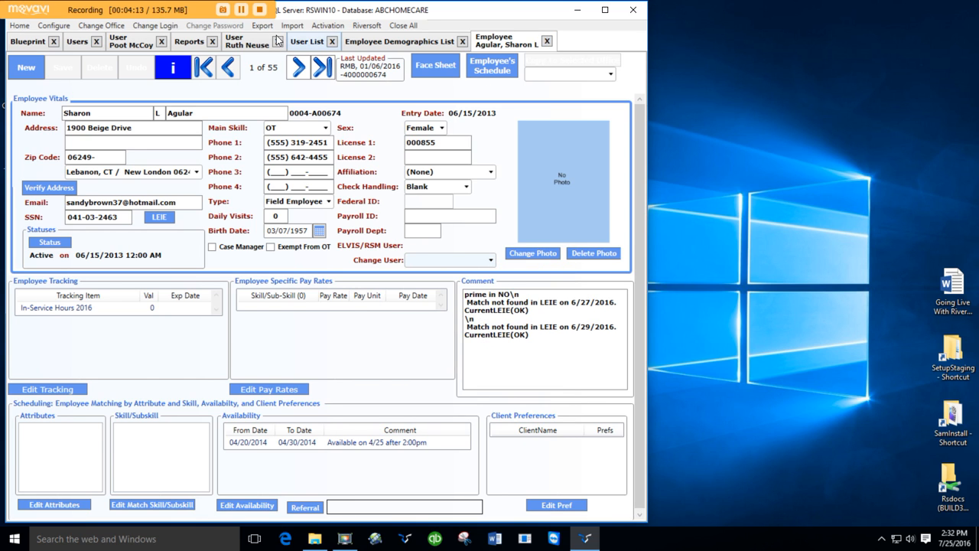
# Open the physicians configuration list and bring up the first physician's record.
pyautogui.click(29, 42)
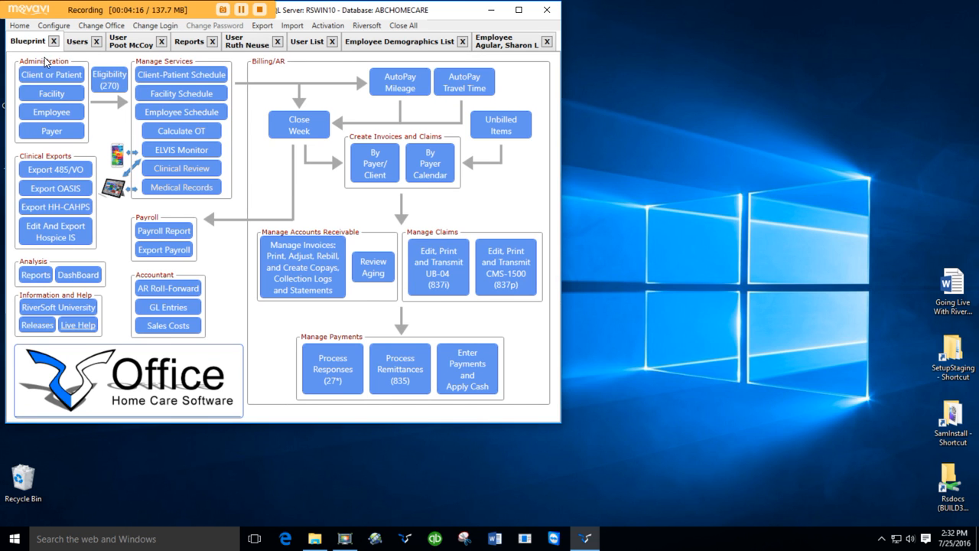
pyautogui.click(63, 28)
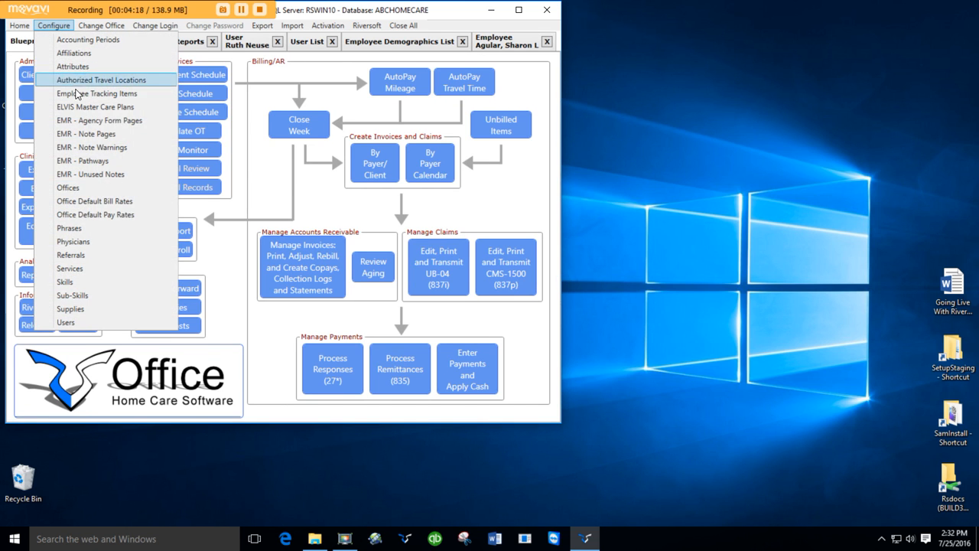
pyautogui.click(76, 243)
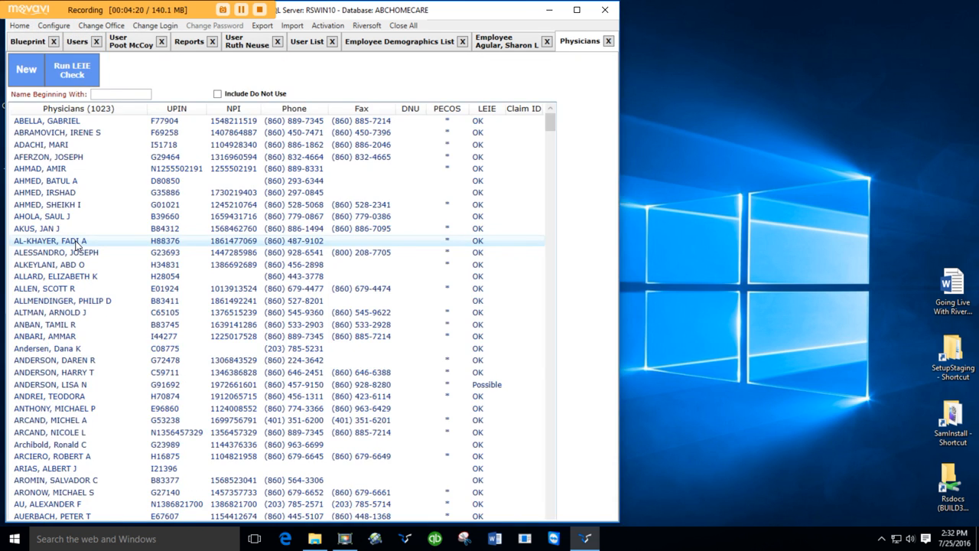
pyautogui.doubleClick(158, 121)
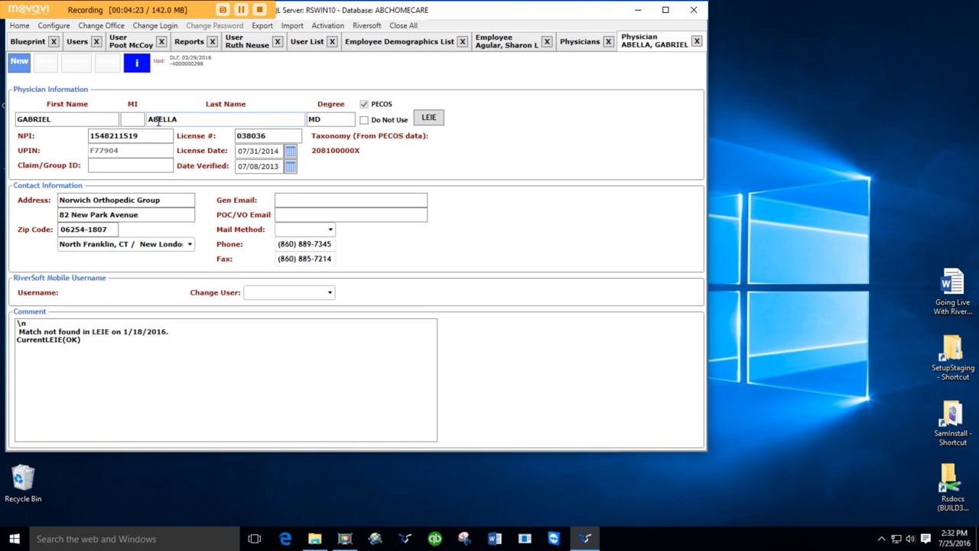
# Check the Change User choices for the physician's RiverSoft Mobile username and close the physician record.
pyautogui.click(328, 294)
pyautogui.click(331, 294)
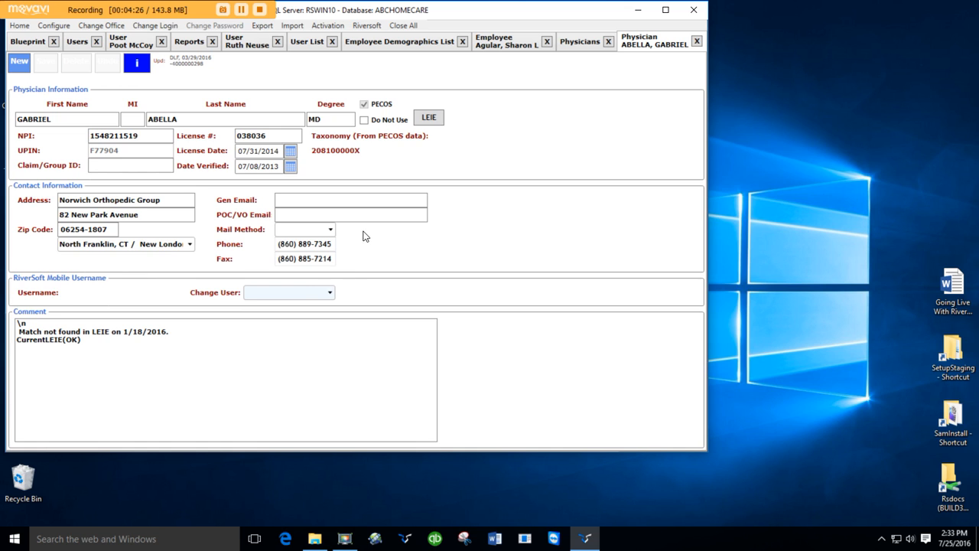
pyautogui.click(329, 294)
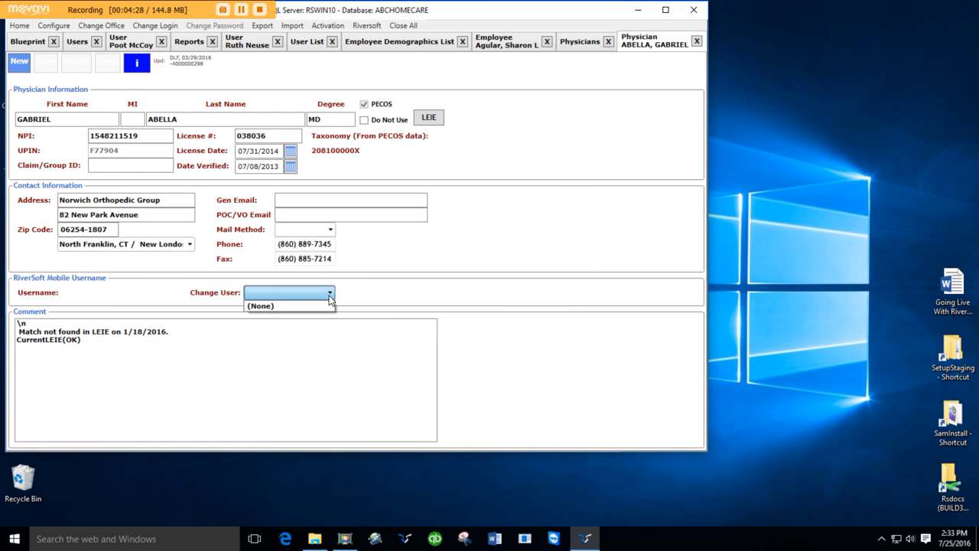
pyautogui.click(340, 293)
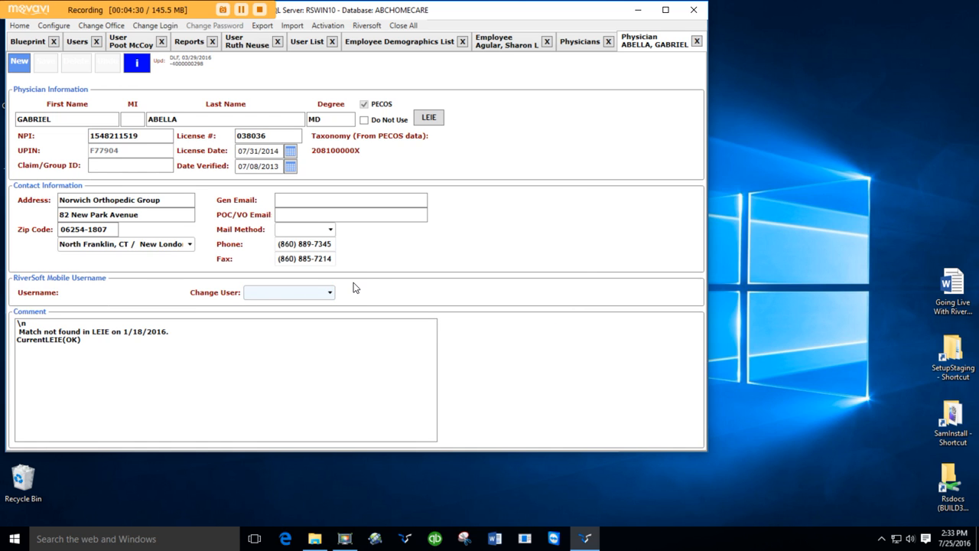
pyautogui.click(178, 121)
pyautogui.click(697, 41)
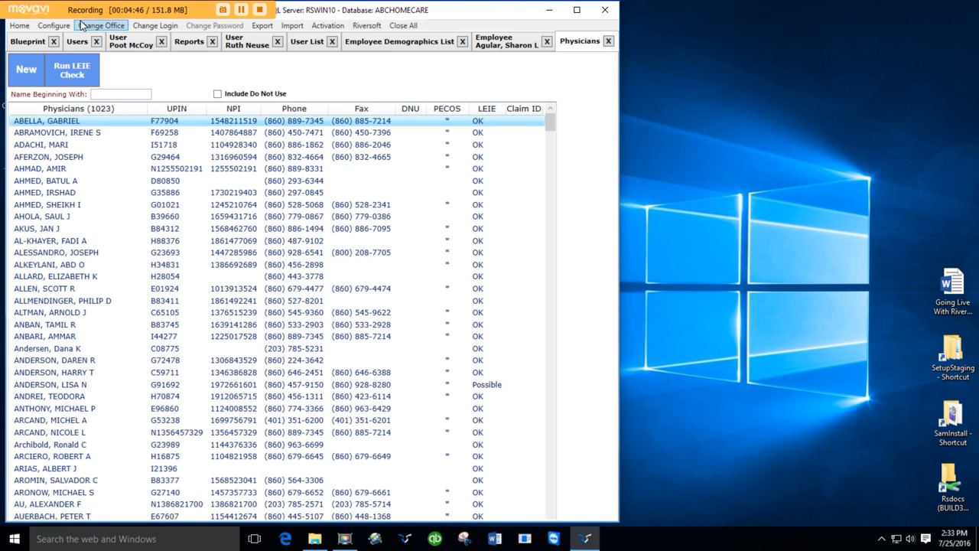
# Open the AARP (U) payer record and view the Change User choices for its RiverSoft Mobile username.
pyautogui.click(40, 44)
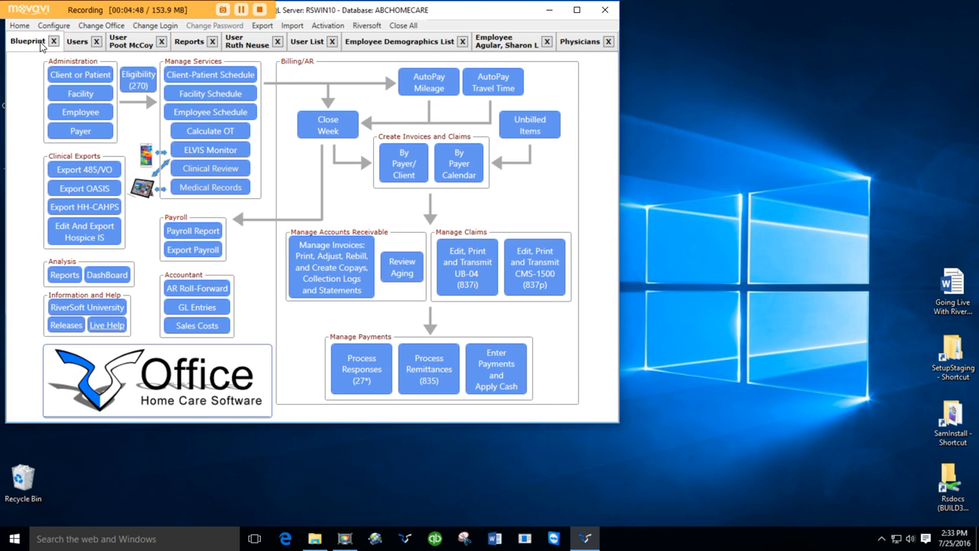
pyautogui.click(81, 131)
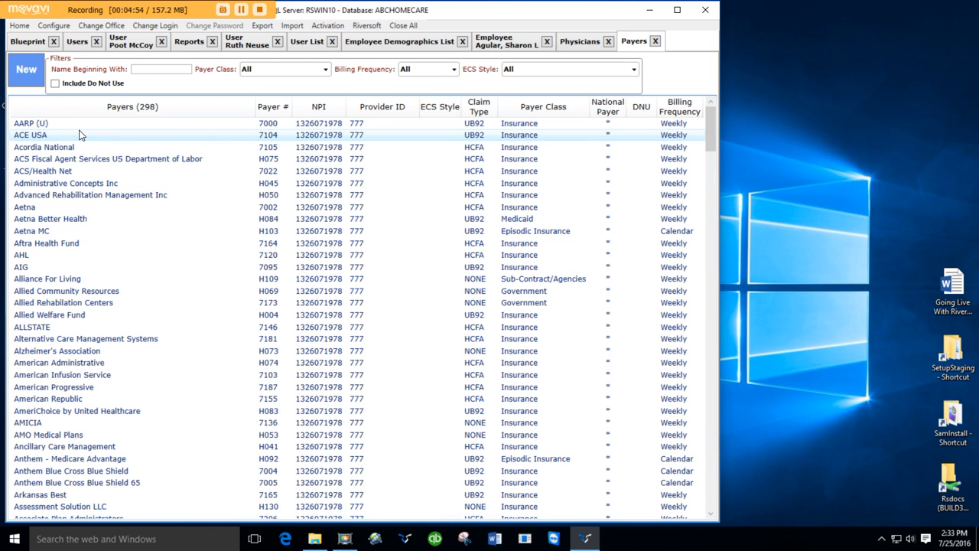
pyautogui.doubleClick(86, 124)
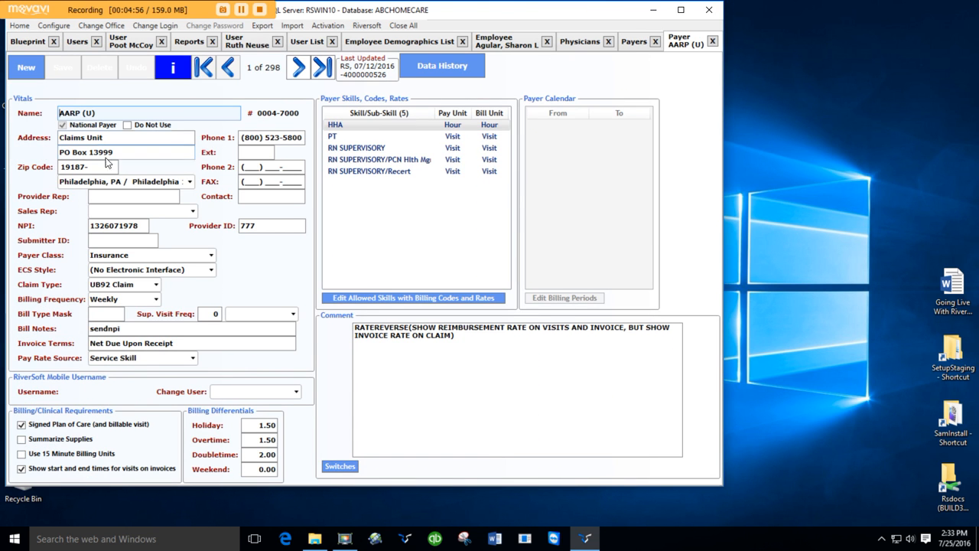
pyautogui.click(294, 392)
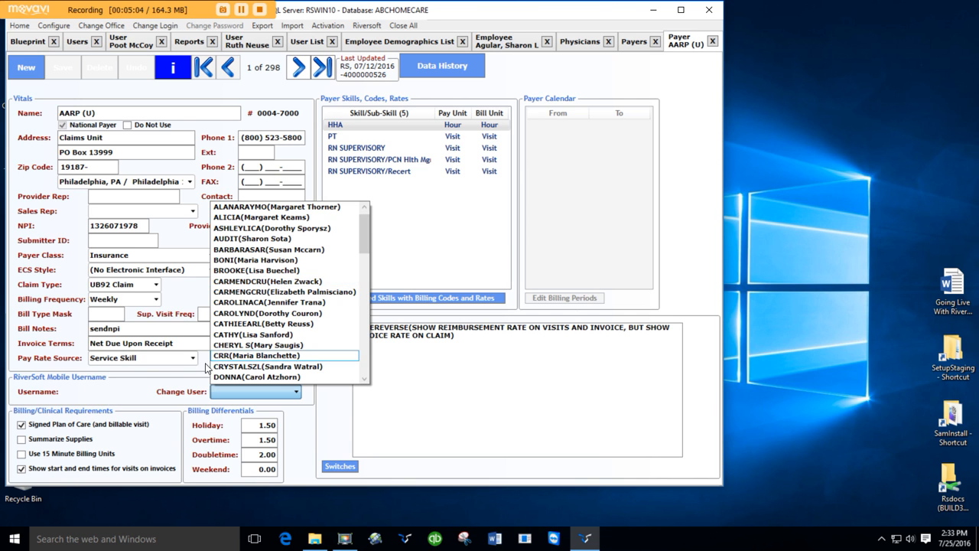
pyautogui.click(122, 394)
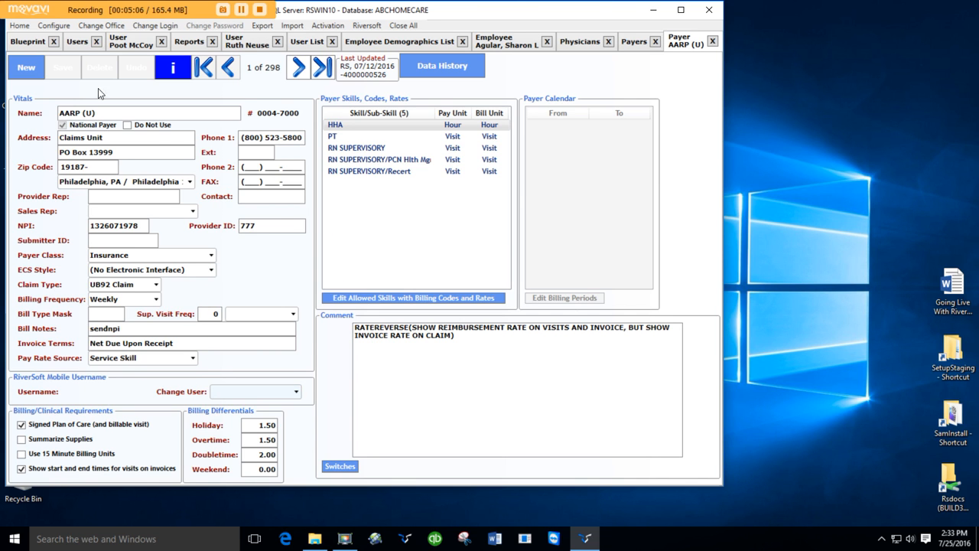
pyautogui.click(33, 47)
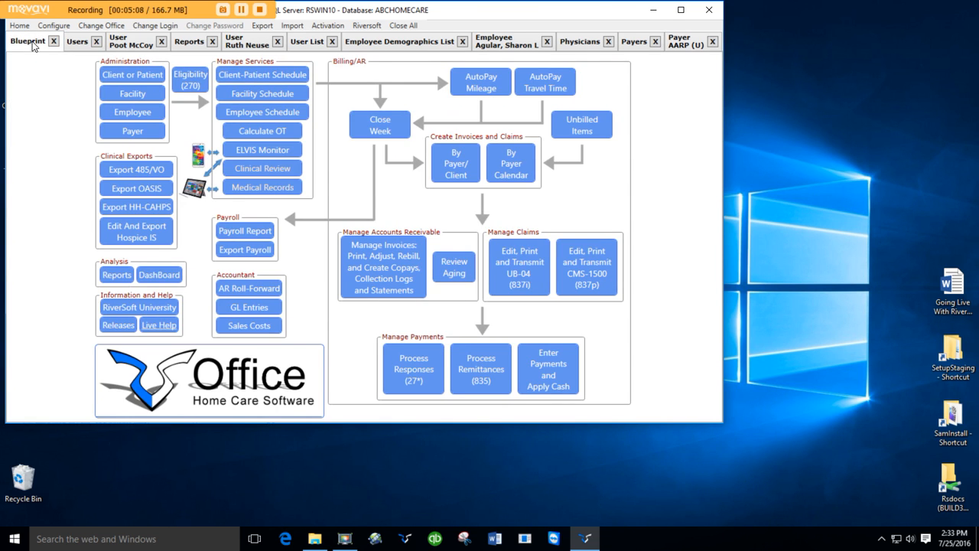